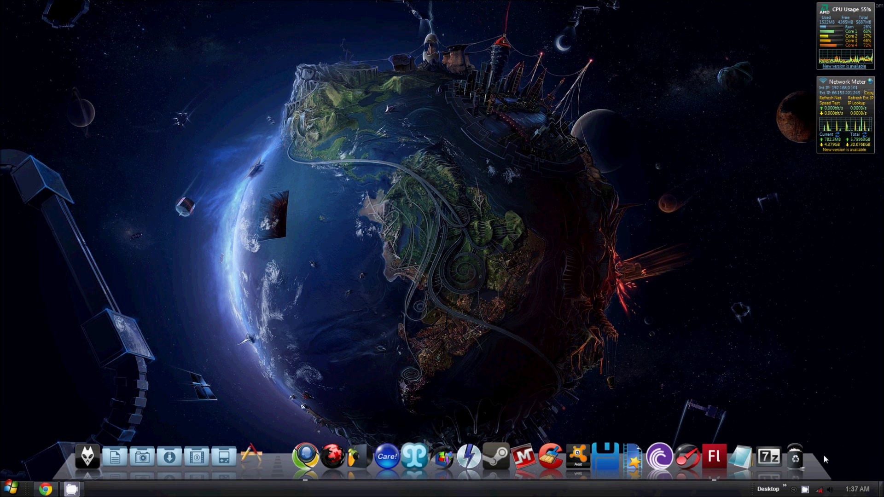
Browse the dock's Documents, Downloads, Applications, Games and Videos stacks, opening and closing the canada folder
{"action": "left_click", "coordinate": [262, 161]}
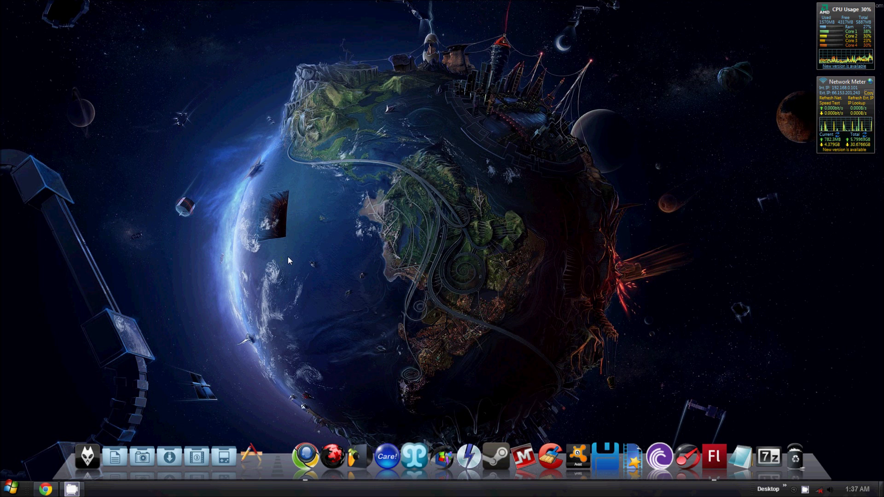
{"action": "left_click", "coordinate": [115, 458]}
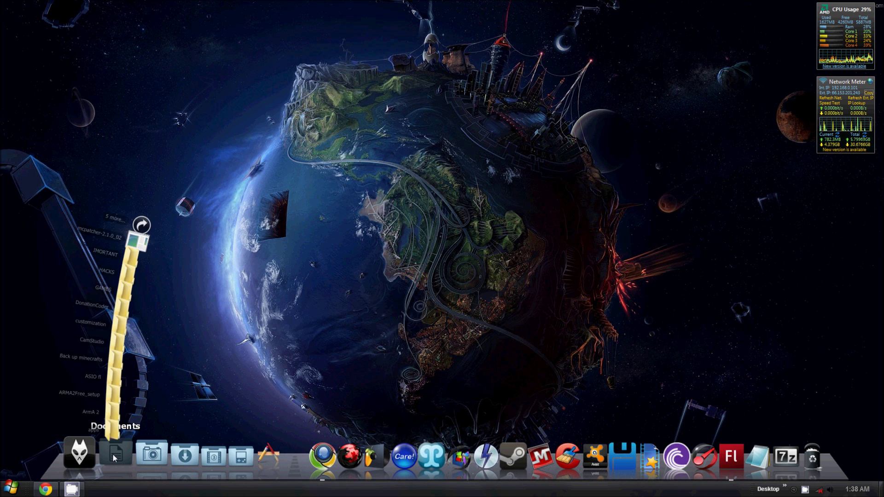
{"action": "left_click", "coordinate": [180, 456]}
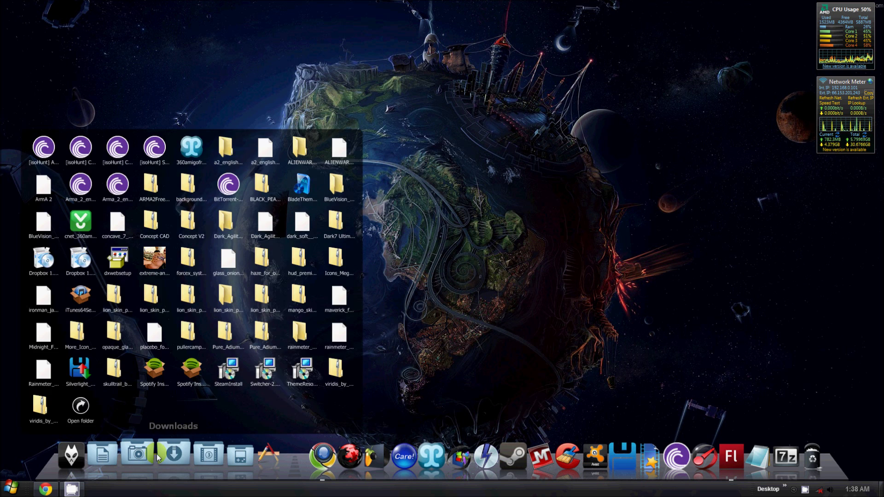
{"action": "left_click", "coordinate": [149, 456]}
{"action": "left_click", "coordinate": [80, 460]}
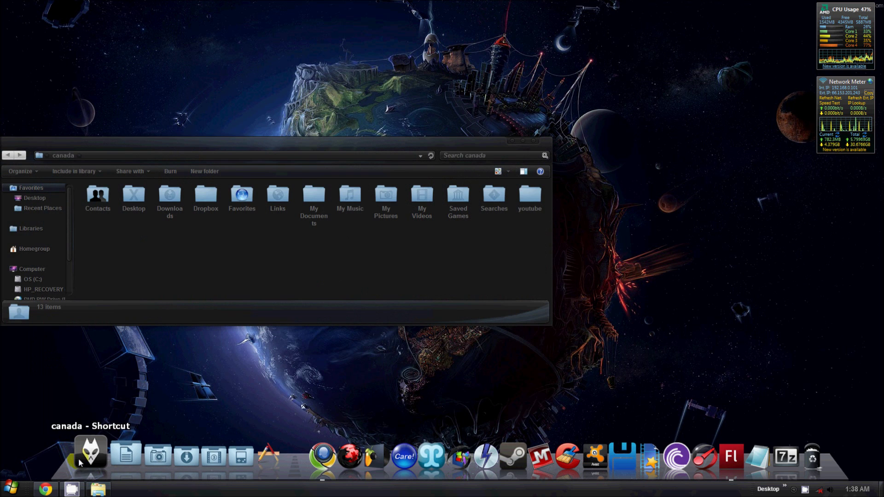
{"action": "left_click", "coordinate": [533, 140]}
{"action": "left_click", "coordinate": [260, 458]}
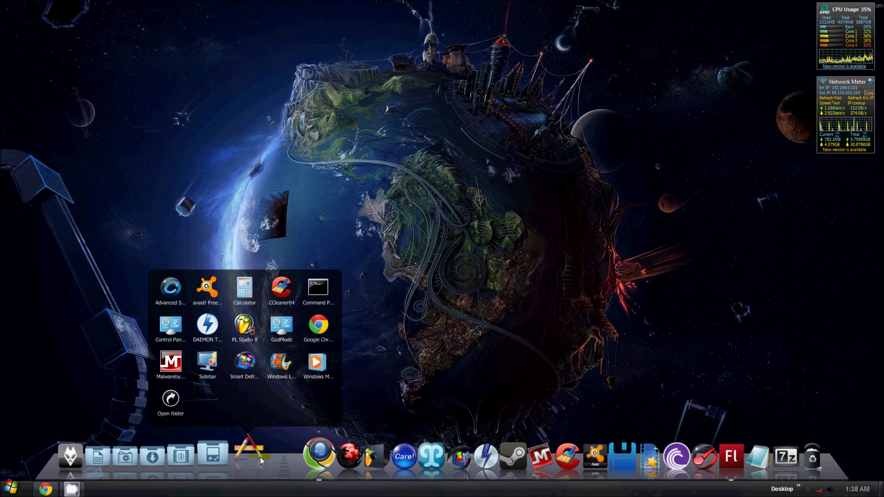
{"action": "left_click", "coordinate": [227, 459]}
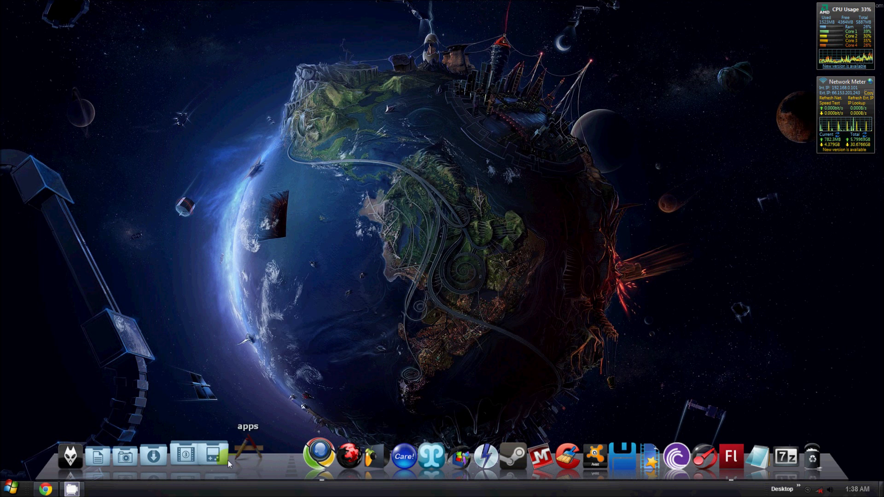
{"action": "left_click", "coordinate": [192, 457]}
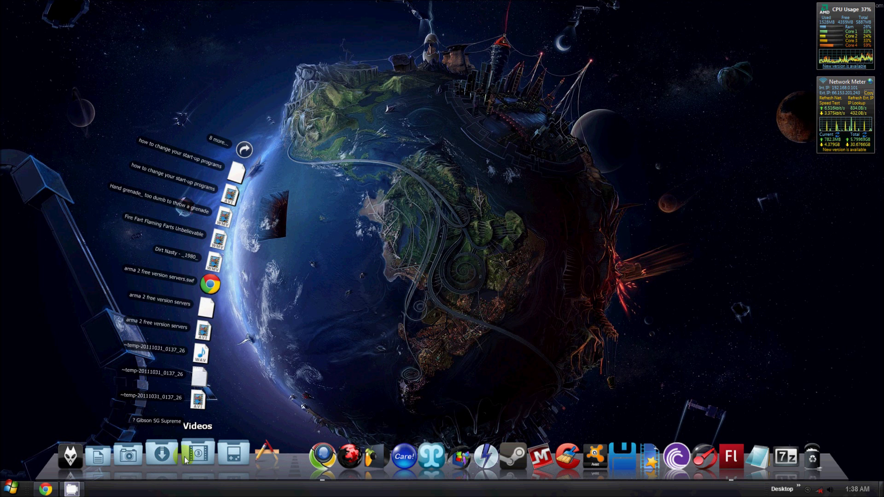
{"action": "left_click", "coordinate": [186, 461]}
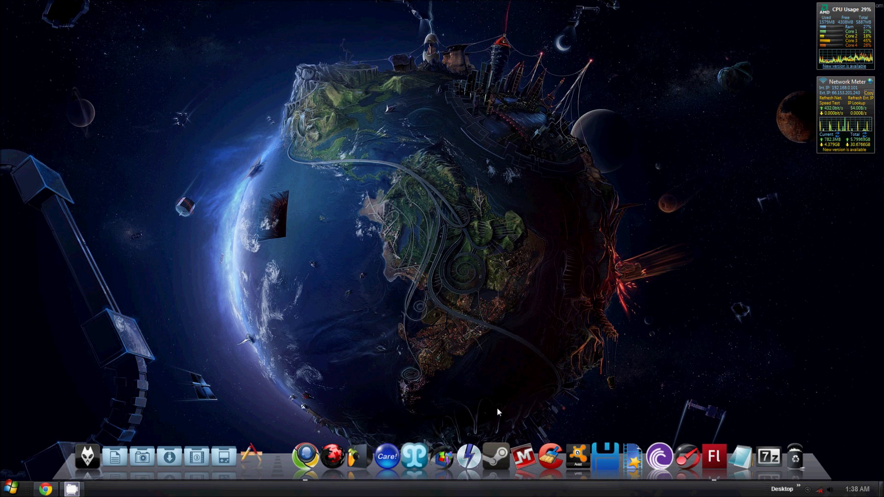
Open the dock's Settings window from its right-click menu and expand the Quicklaunch Dock entry
{"action": "right_click", "coordinate": [270, 474]}
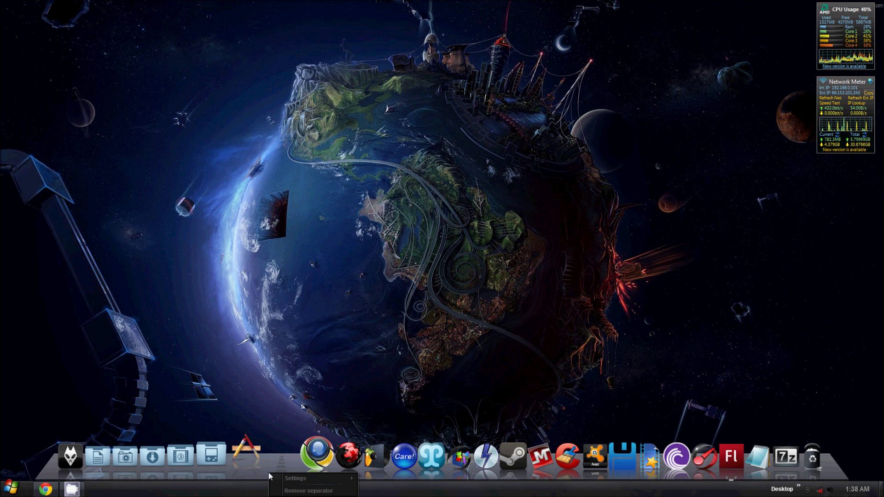
{"action": "mouse_move", "coordinate": [322, 479]}
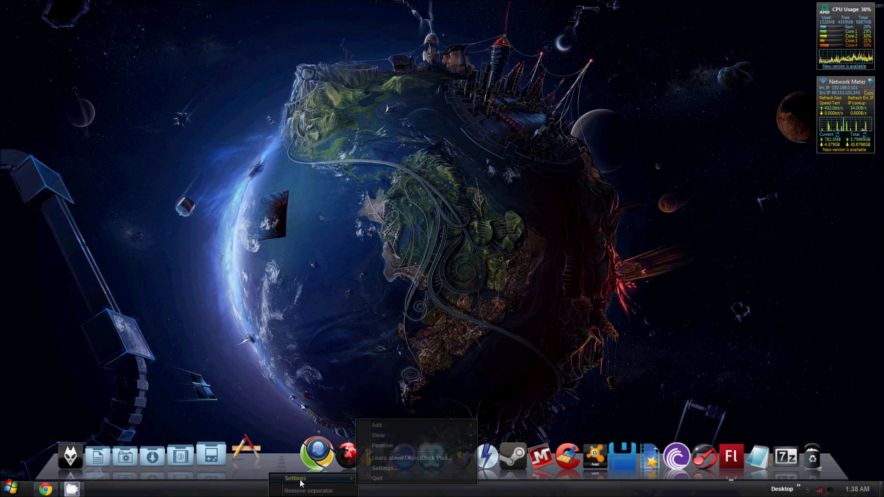
{"action": "left_click", "coordinate": [375, 469]}
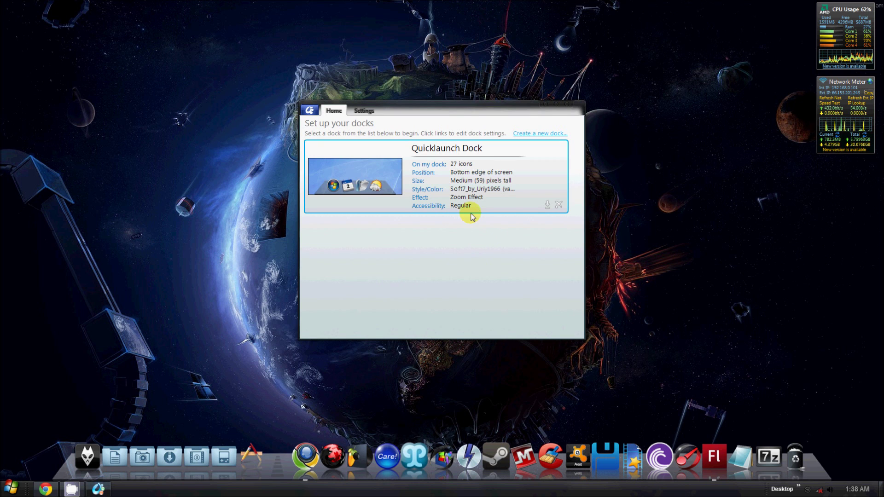
{"action": "left_click", "coordinate": [441, 169]}
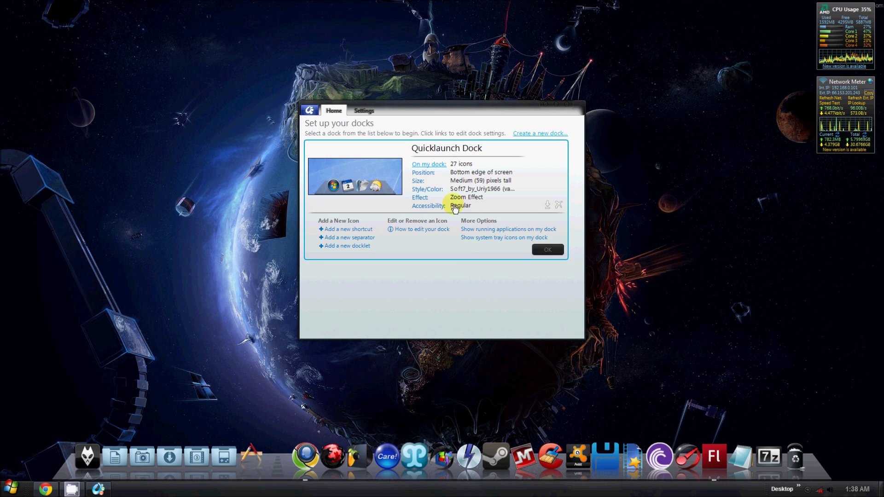
Try moving the dock to the left screen edge, then keep it on the bottom edge
{"action": "left_click", "coordinate": [417, 173]}
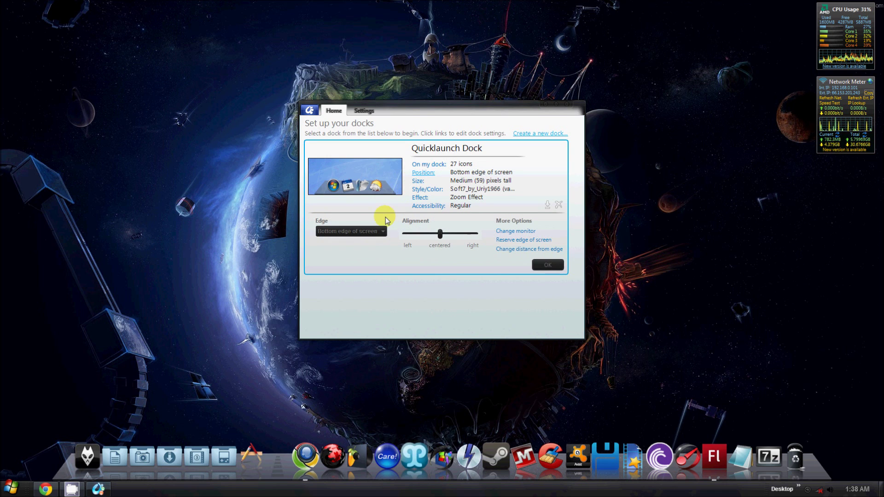
{"action": "left_click", "coordinate": [382, 232]}
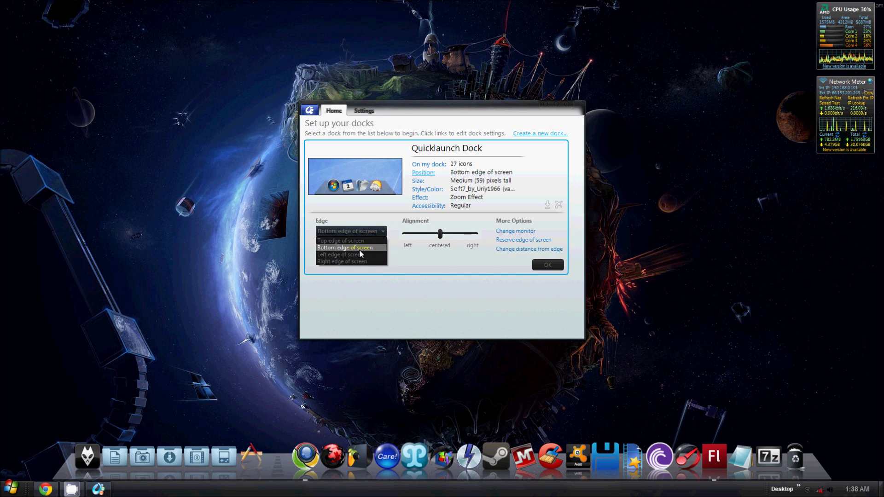
{"action": "left_click", "coordinate": [362, 256]}
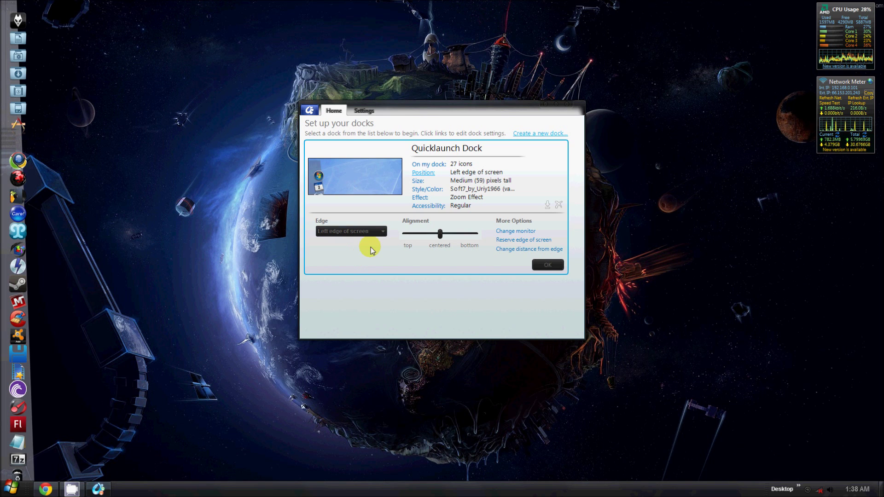
{"action": "left_click", "coordinate": [377, 232]}
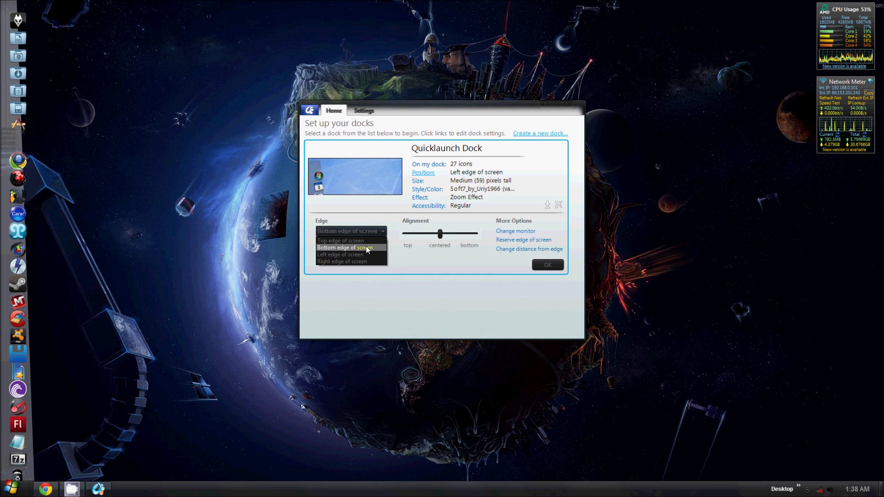
{"action": "left_click", "coordinate": [367, 247]}
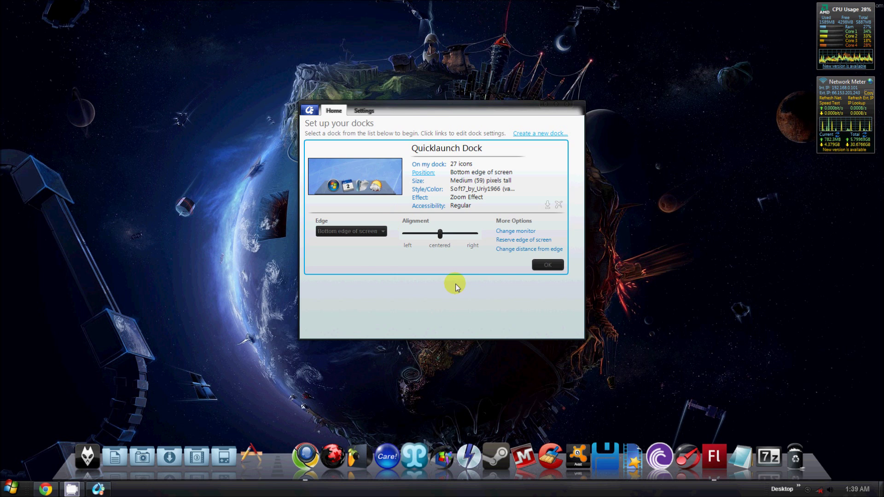
Set the dock icon size to Medium (61 px) and show the Style/Color options
{"action": "left_click", "coordinate": [418, 182]}
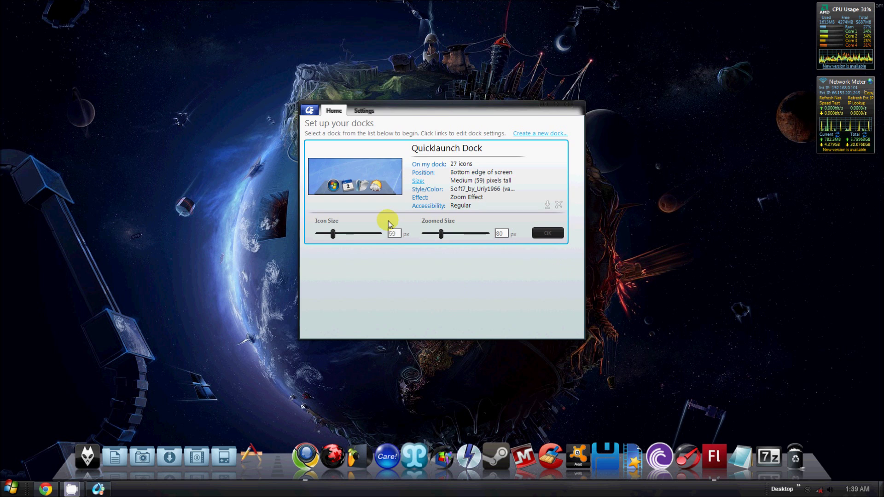
{"action": "mouse_move", "coordinate": [333, 234]}
{"action": "left_mouse_down"}
{"action": "mouse_move", "coordinate": [366, 234]}
{"action": "mouse_move", "coordinate": [305, 235]}
{"action": "mouse_move", "coordinate": [335, 238]}
{"action": "left_mouse_up"}
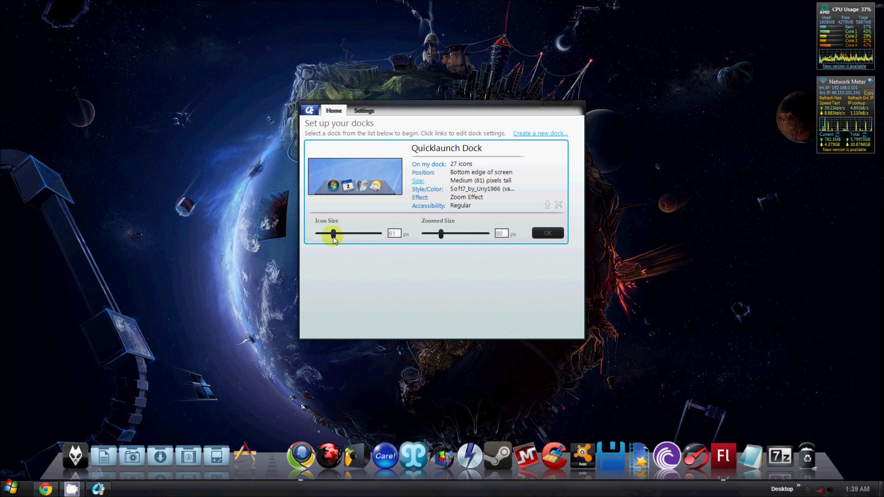
{"action": "left_click", "coordinate": [438, 191]}
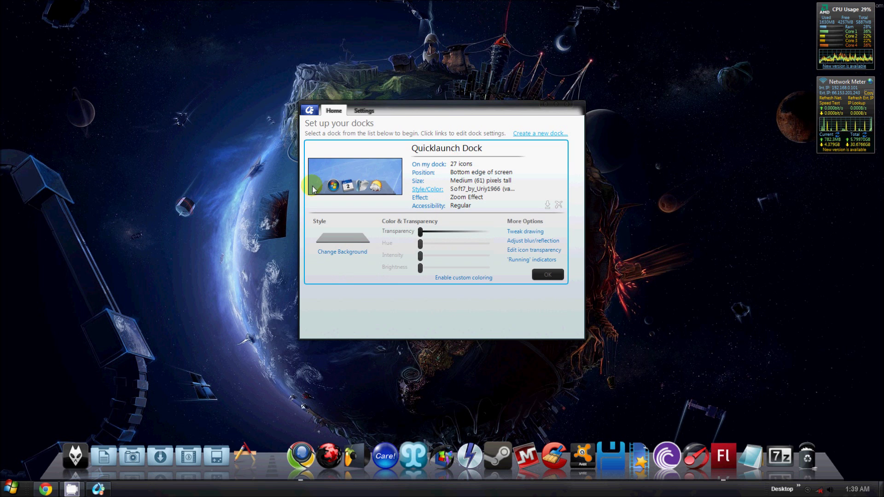
Choose the Mac OS X Lion background from the gallery and confirm it with OK
{"action": "left_click", "coordinate": [353, 252]}
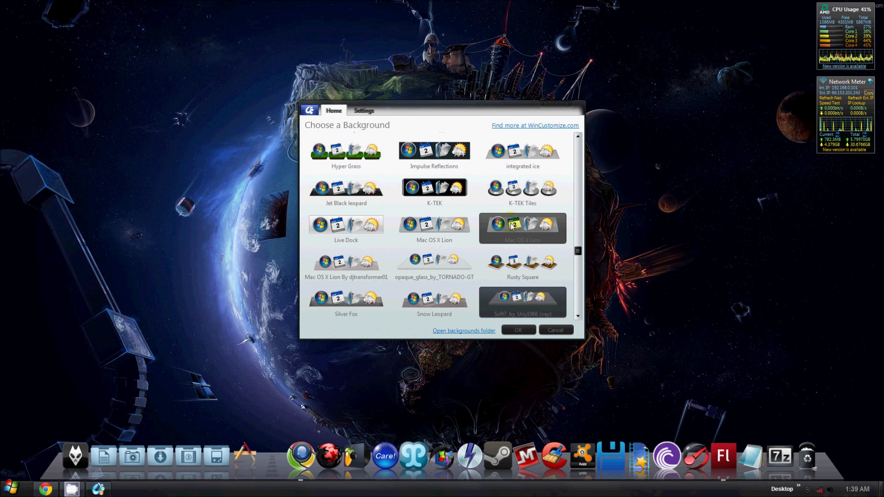
{"action": "left_click", "coordinate": [511, 224]}
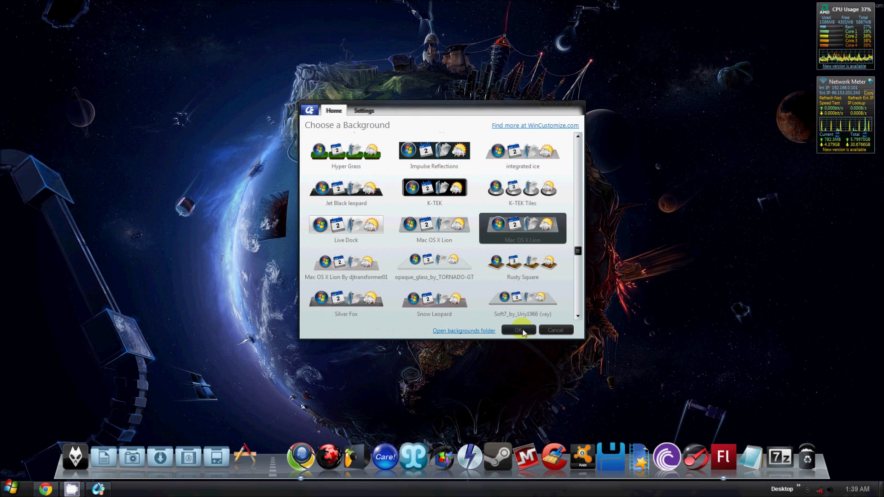
{"action": "left_click", "coordinate": [518, 330]}
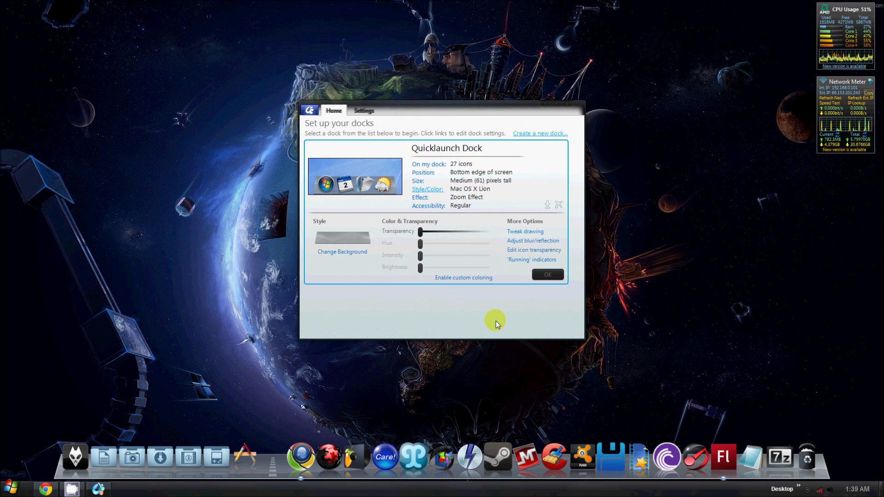
{"action": "left_click", "coordinate": [423, 198]}
Preview the None, Swing, Glow and Bubble animations, ending on Zoom Effect with 19 px zoom
{"action": "left_click", "coordinate": [333, 239]}
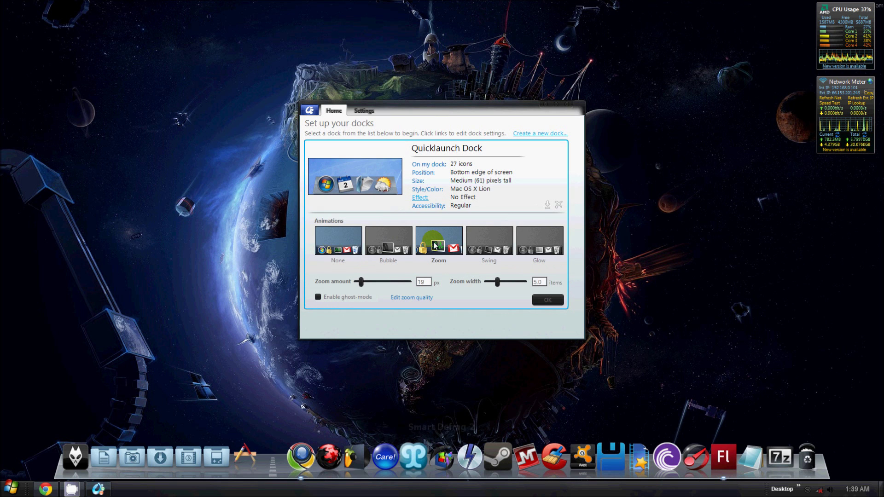
{"action": "left_click", "coordinate": [540, 240]}
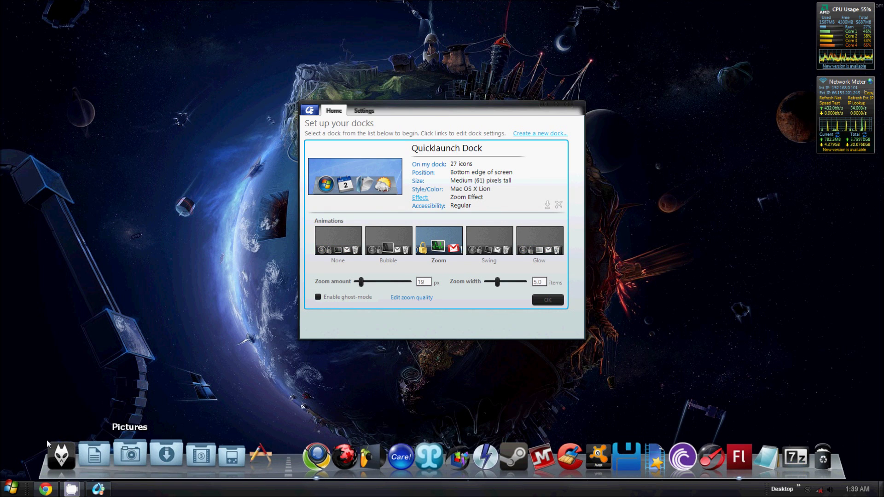
{"action": "left_click", "coordinate": [489, 241]}
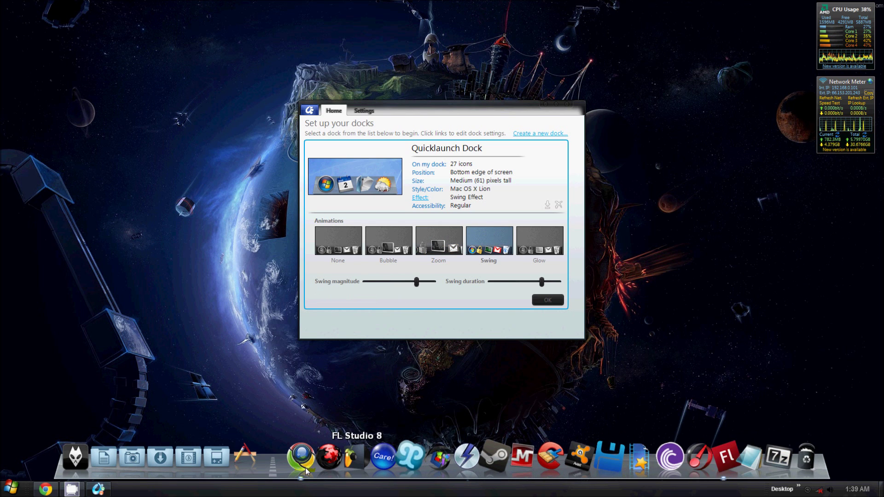
{"action": "left_click", "coordinate": [417, 280]}
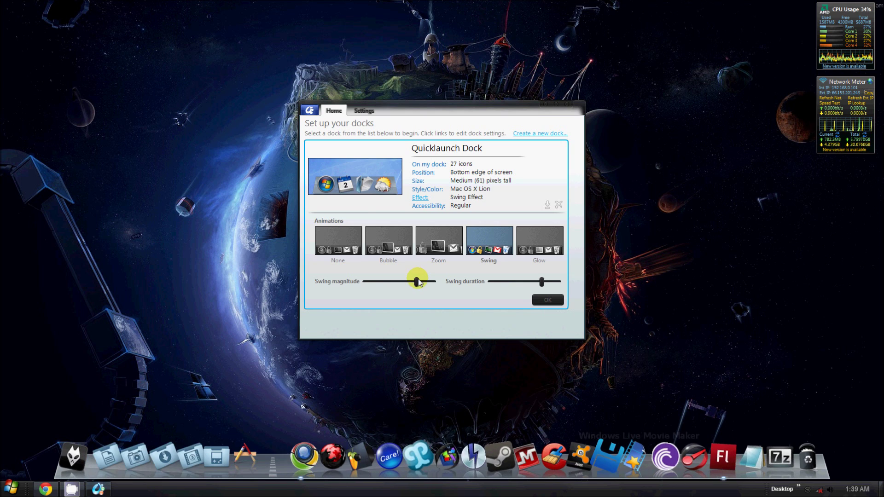
{"action": "left_click", "coordinate": [535, 246]}
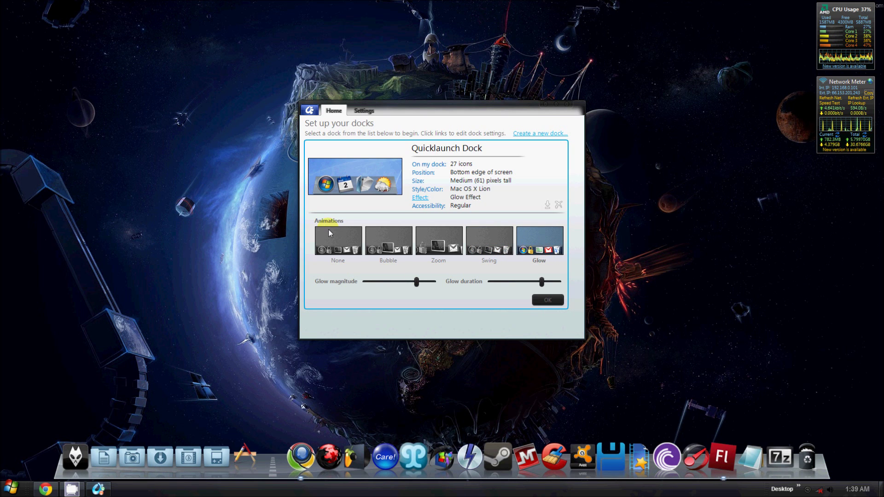
{"action": "left_click", "coordinate": [330, 248]}
{"action": "left_click", "coordinate": [386, 239]}
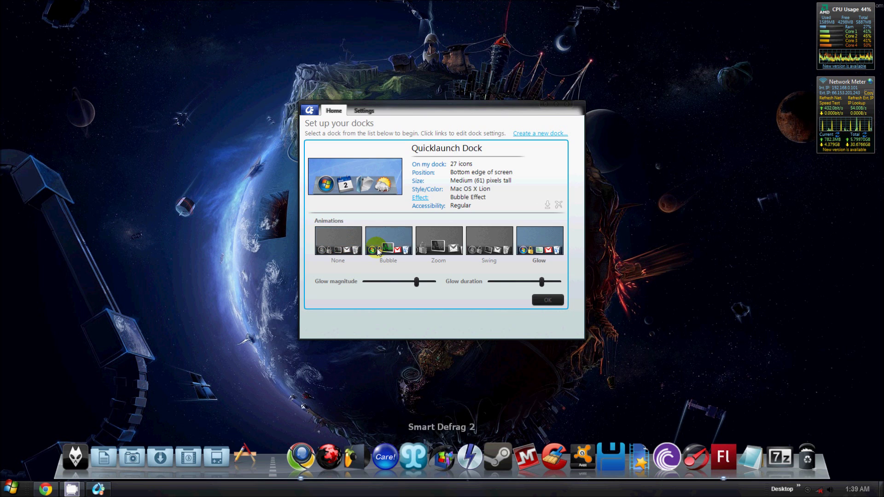
{"action": "left_click", "coordinate": [439, 241]}
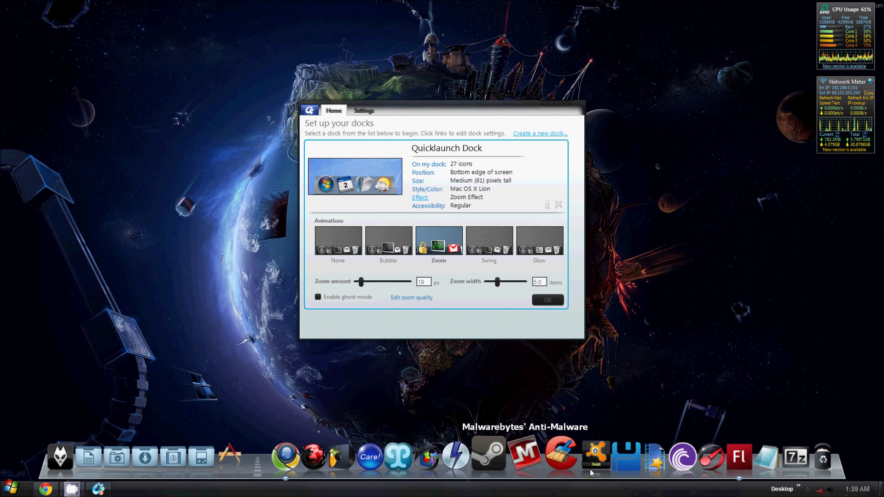
{"action": "left_click", "coordinate": [388, 239]}
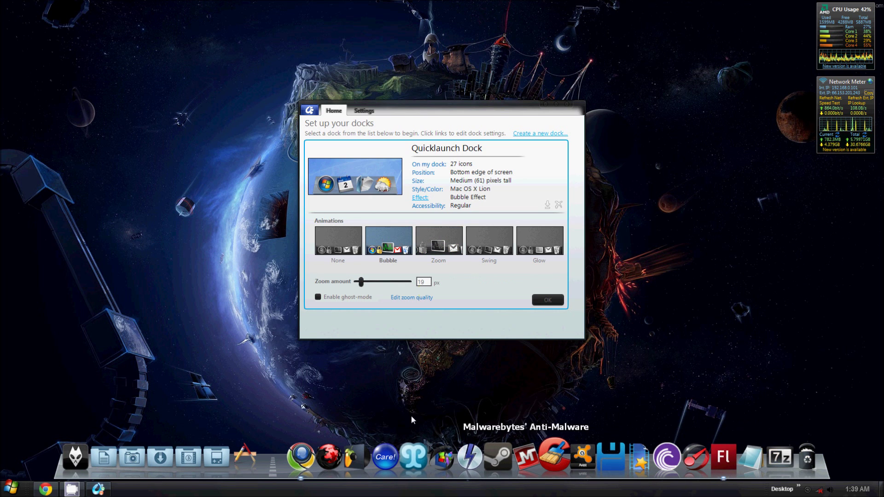
{"action": "left_click", "coordinate": [435, 245]}
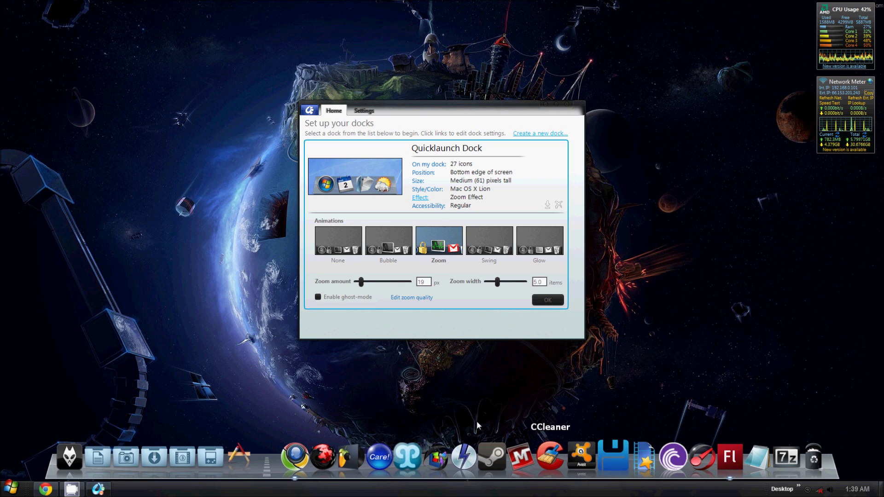
Review the dock's accessibility options, leaving them at Regular
{"action": "left_click", "coordinate": [423, 206]}
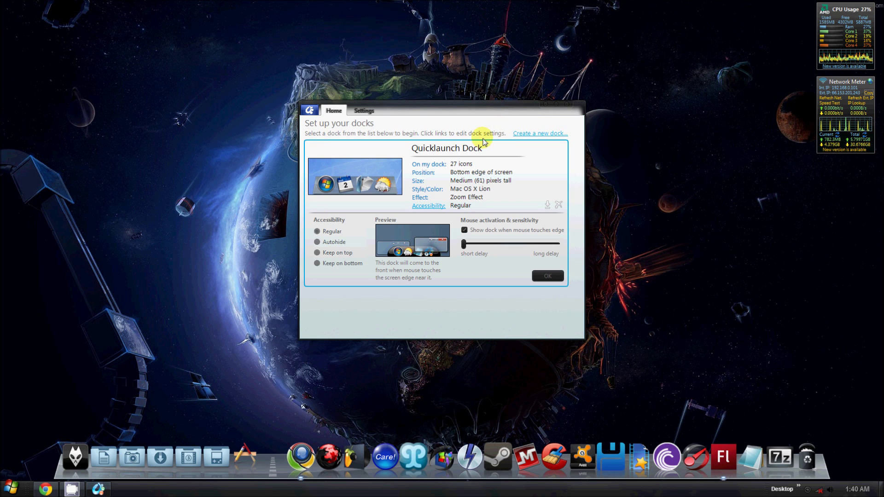
{"action": "left_click_drag", "start_coordinate": [446, 115], "coordinate": [378, 47]}
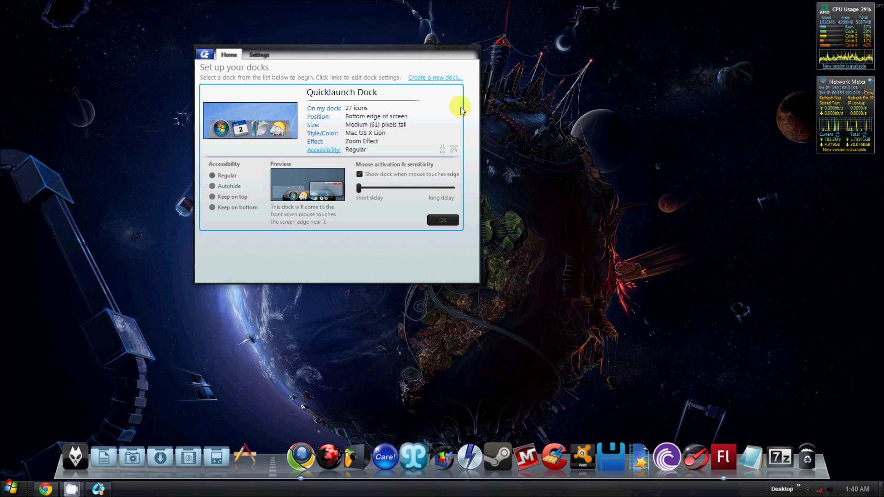
{"action": "left_click", "coordinate": [444, 221]}
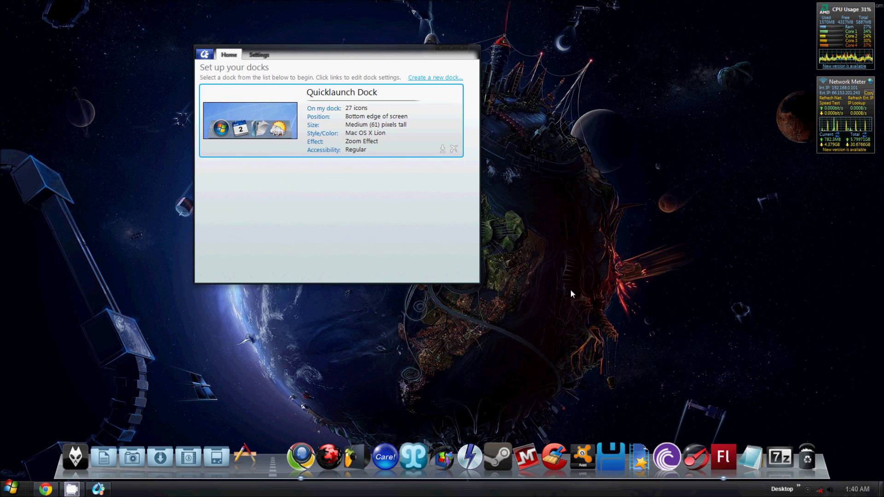
Close the dock settings window and bring up the screen recorder's tray menu
{"action": "left_click", "coordinate": [462, 49]}
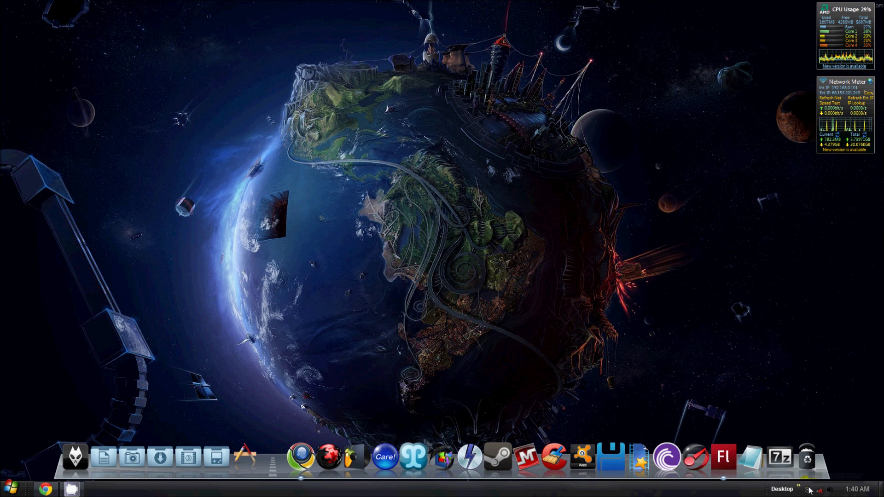
{"action": "left_click", "coordinate": [806, 489]}
{"action": "right_click", "coordinate": [822, 405]}
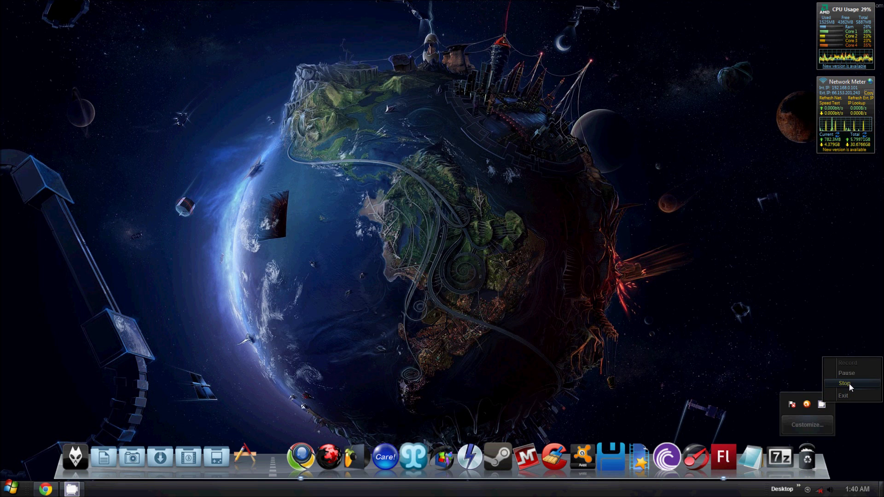